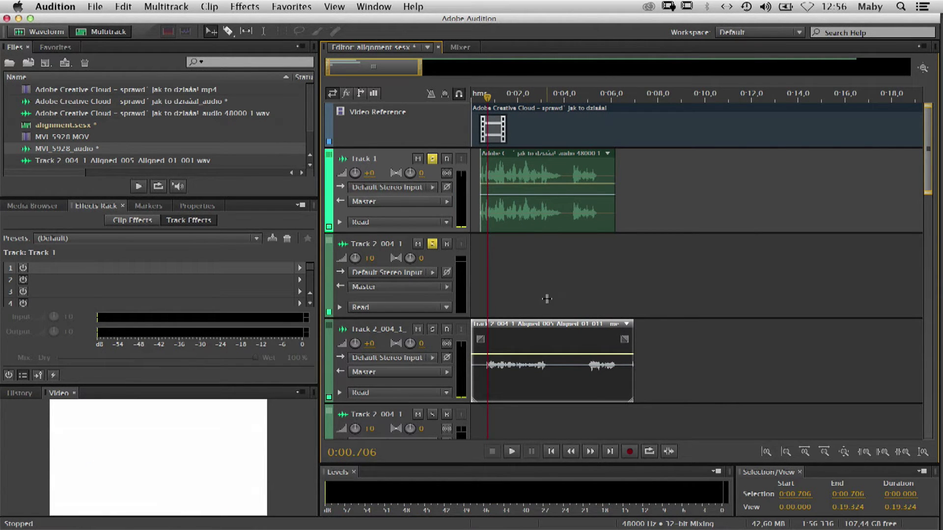
Step: Turn off solo on Track 1, arm the soloed empty track below it, and record a voice take from about 0:00.259
{"action": "left_click", "coordinate": [433, 162]}
{"action": "left_click", "coordinate": [447, 245]}
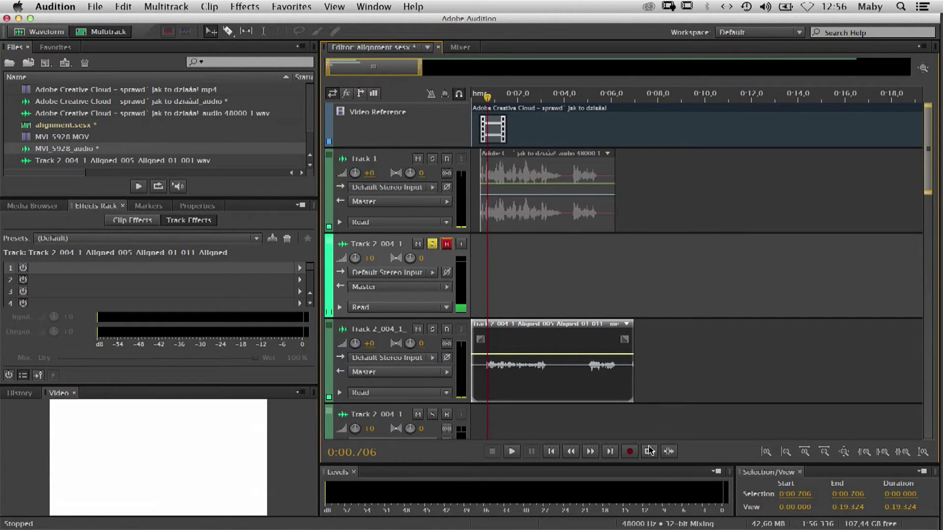
{"action": "left_click_drag", "start_coordinate": [490, 103], "coordinate": [479, 104]}
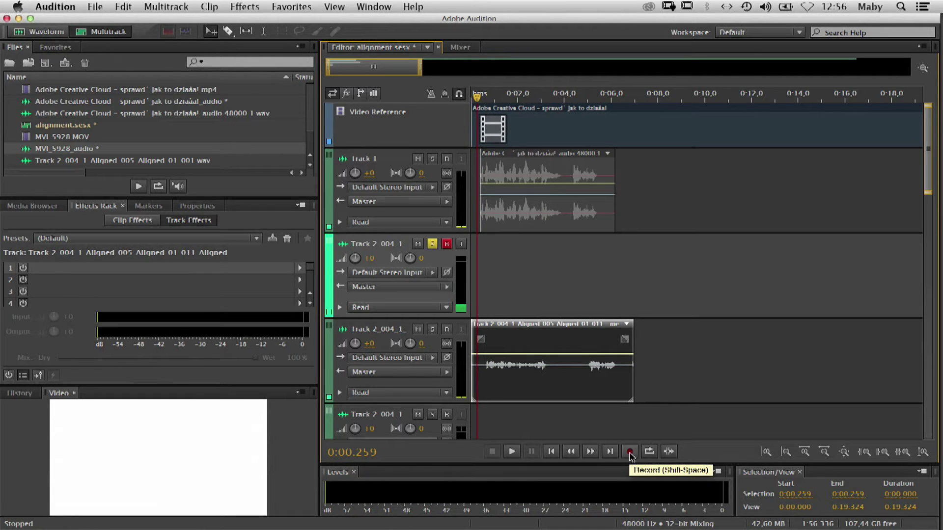
{"action": "left_click", "coordinate": [630, 452]}
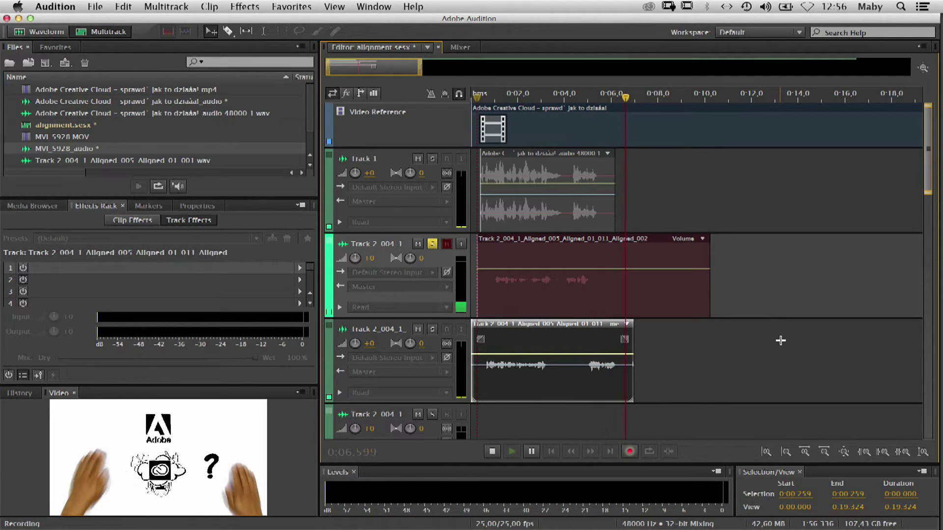
{"action": "key", "text": "space"}
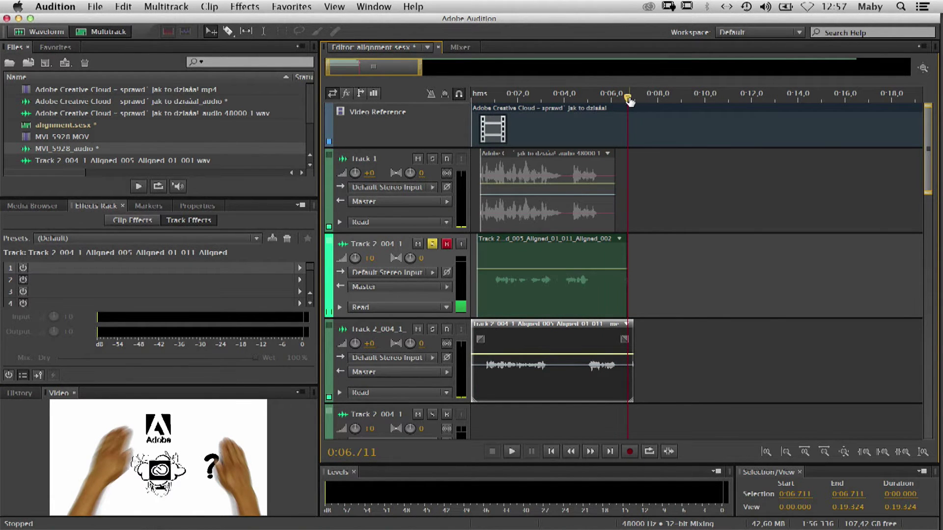
Step: Disarm the recorded track and play back its new take from about 0:00.689
{"action": "left_click_drag", "start_coordinate": [628, 97], "coordinate": [486, 97]}
{"action": "left_click", "coordinate": [447, 244]}
{"action": "key", "text": "space"}
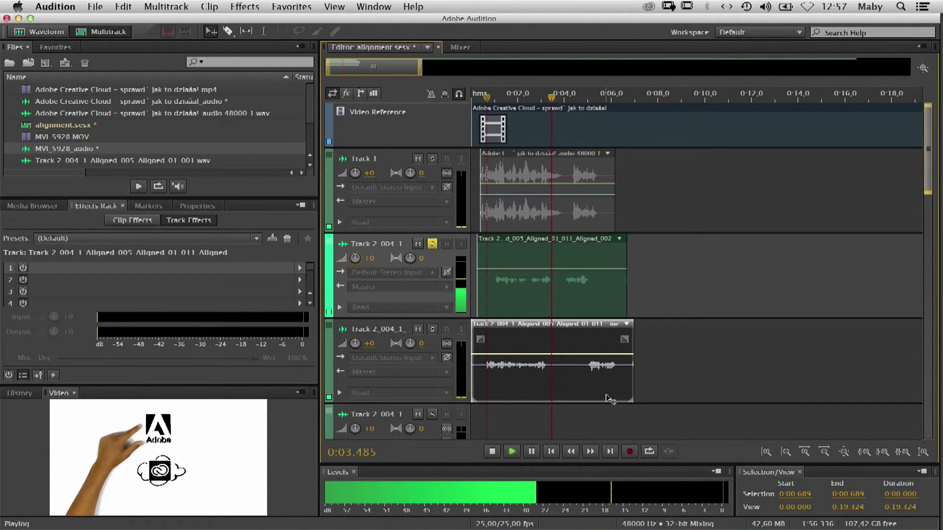
{"action": "key", "text": "space"}
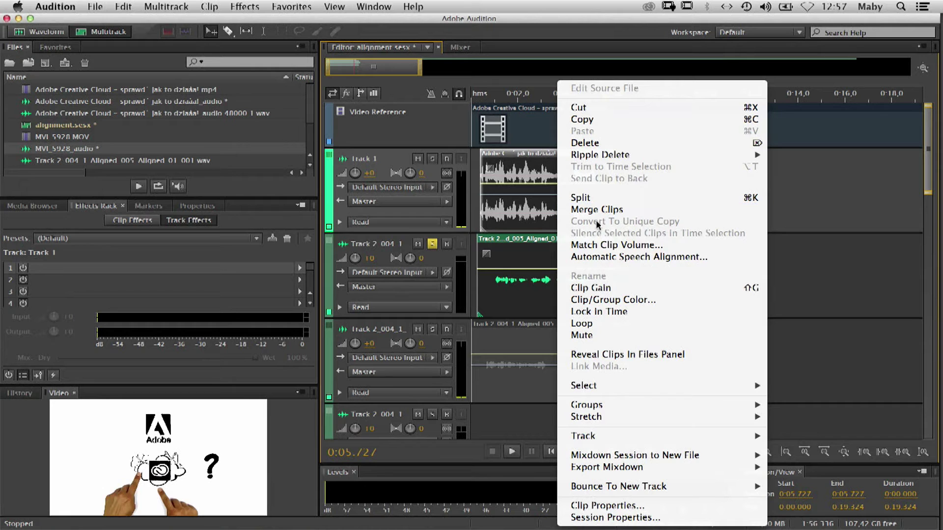
Step: Apply Automatic Speech Alignment to the new take using Track 1's clip as reference, with balanced alignment and stretching, adding the aligned clip to a new track
{"action": "left_click", "coordinate": [690, 260]}
{"action": "left_click_drag", "start_coordinate": [540, 168], "coordinate": [403, 139]}
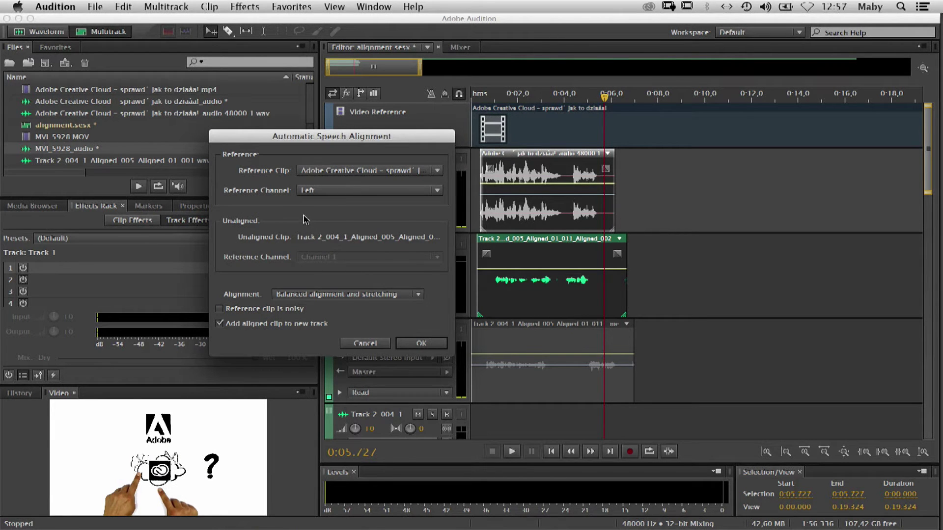
{"action": "mouse_move", "coordinate": [388, 139]}
{"action": "left_mouse_down"}
{"action": "mouse_move", "coordinate": [400, 131]}
{"action": "mouse_move", "coordinate": [393, 138]}
{"action": "left_mouse_up"}
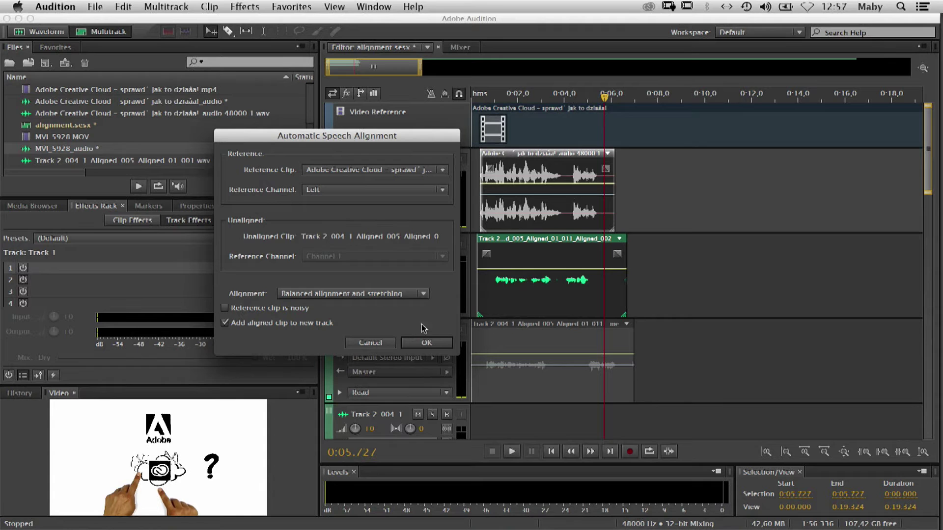
{"action": "left_click", "coordinate": [428, 343]}
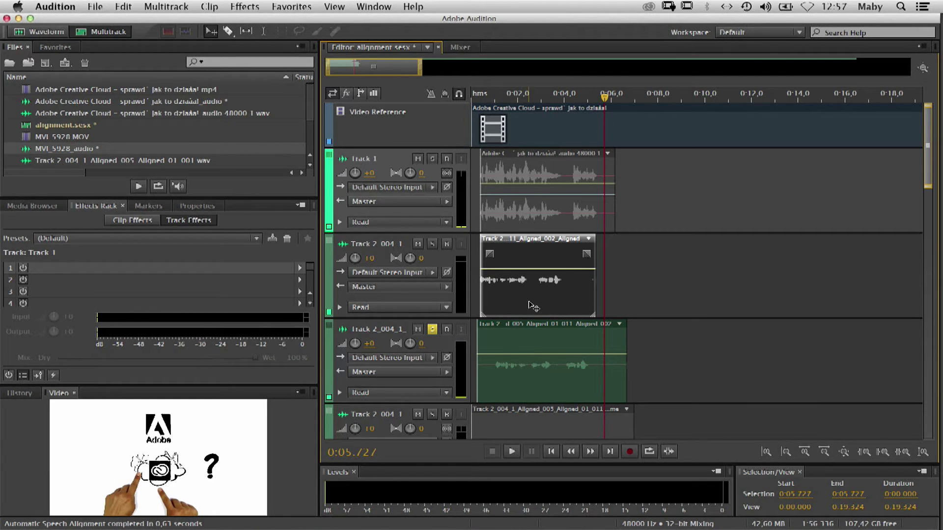
Step: Solo the aligned clip's track and play it together with the original take from about 0:00.314
{"action": "key", "text": "space"}
{"action": "key", "text": "space"}
{"action": "left_click", "coordinate": [480, 94]}
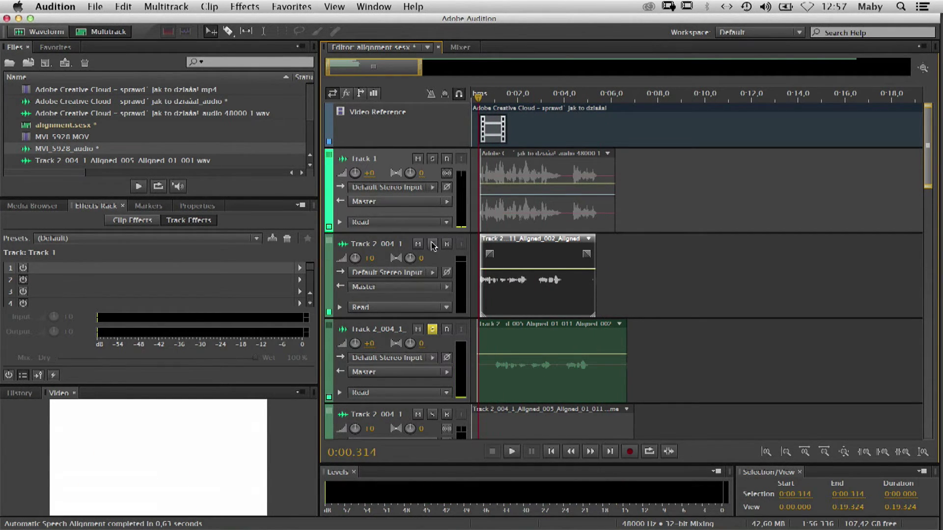
{"action": "left_click", "coordinate": [432, 244]}
{"action": "key", "text": "space"}
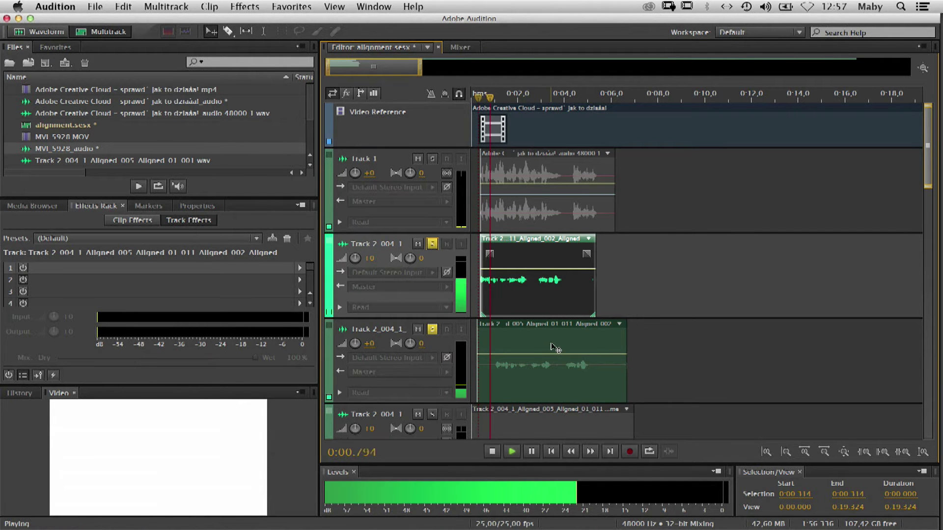
{"action": "key", "text": "space"}
Step: Turn off solo on the original take's track and play the aligned clip alone from about 0:00.311
{"action": "left_click", "coordinate": [432, 329]}
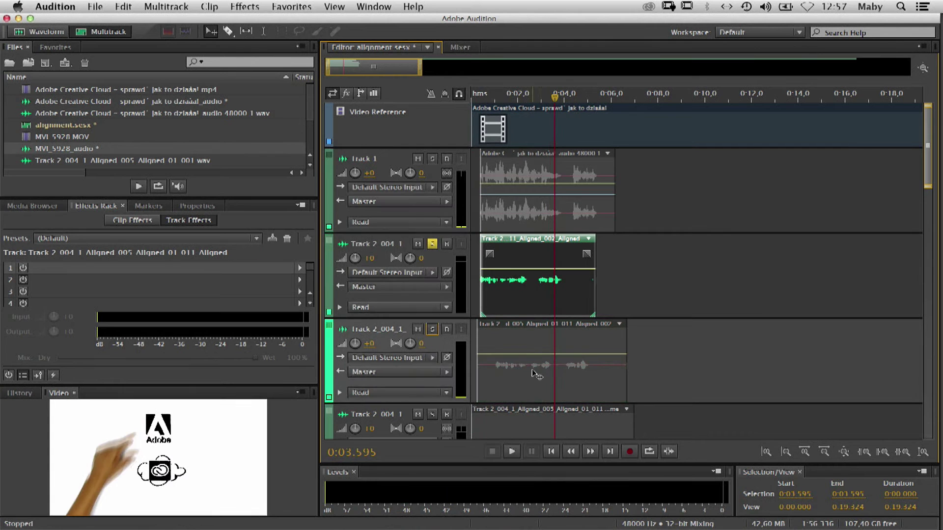
{"action": "left_click_drag", "start_coordinate": [555, 95], "coordinate": [478, 97]}
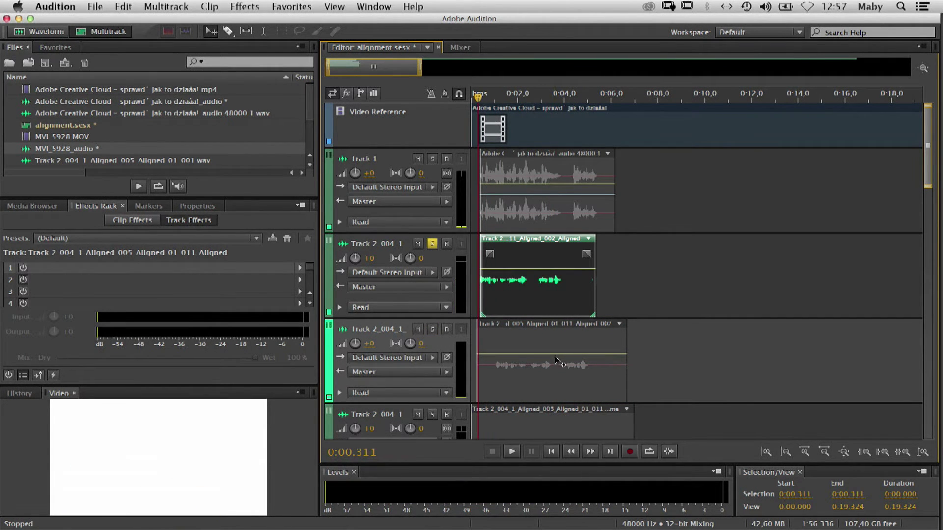
{"action": "key", "text": "space"}
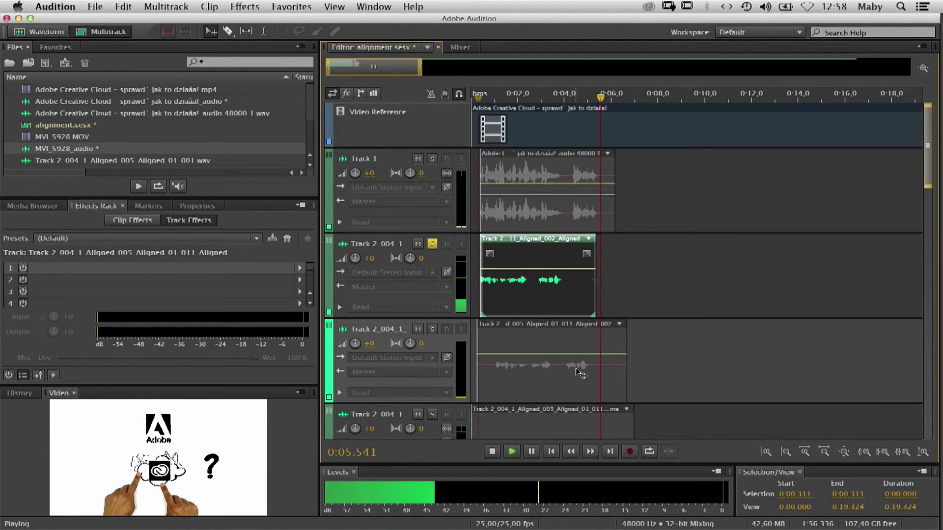
{"action": "key", "text": "space"}
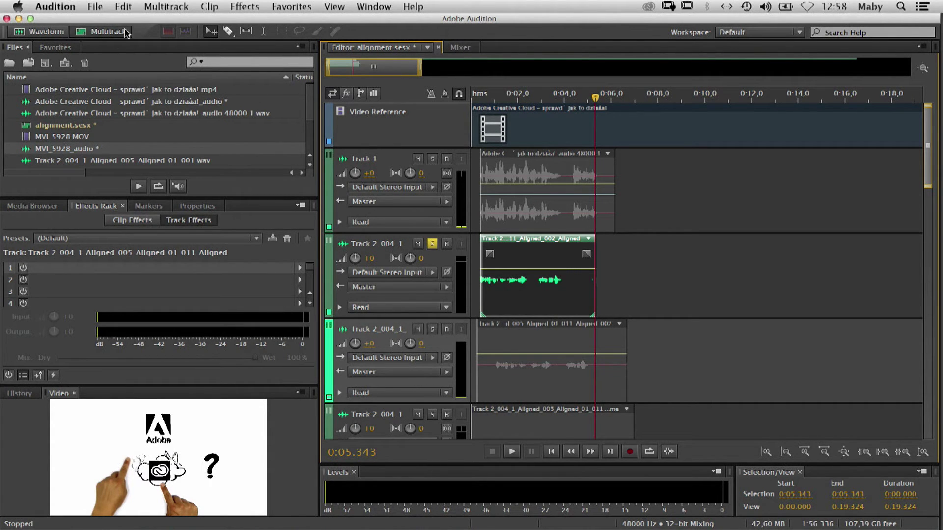
Step: Create a new multitrack session from the Radio VO with Music Ducking template
{"action": "left_click", "coordinate": [95, 6]}
{"action": "mouse_move", "coordinate": [245, 21]}
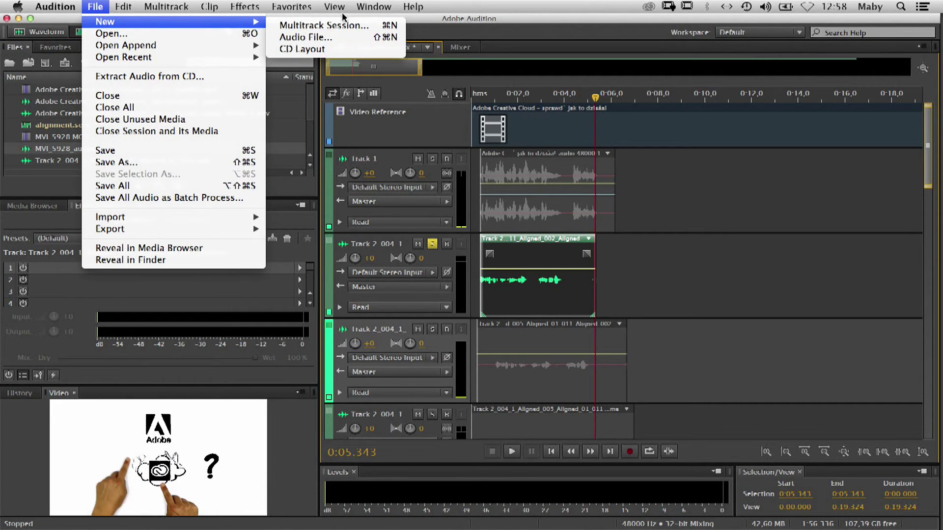
{"action": "left_click", "coordinate": [328, 25]}
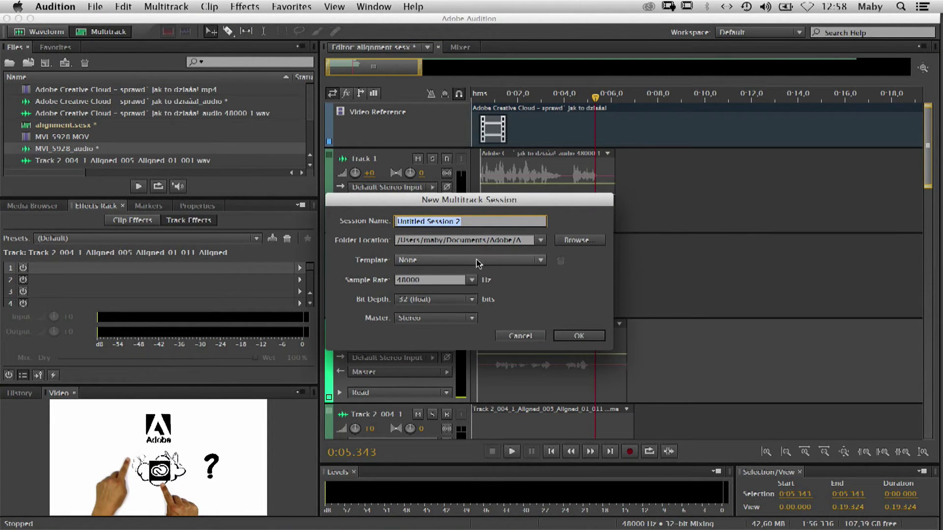
{"action": "left_click", "coordinate": [476, 264]}
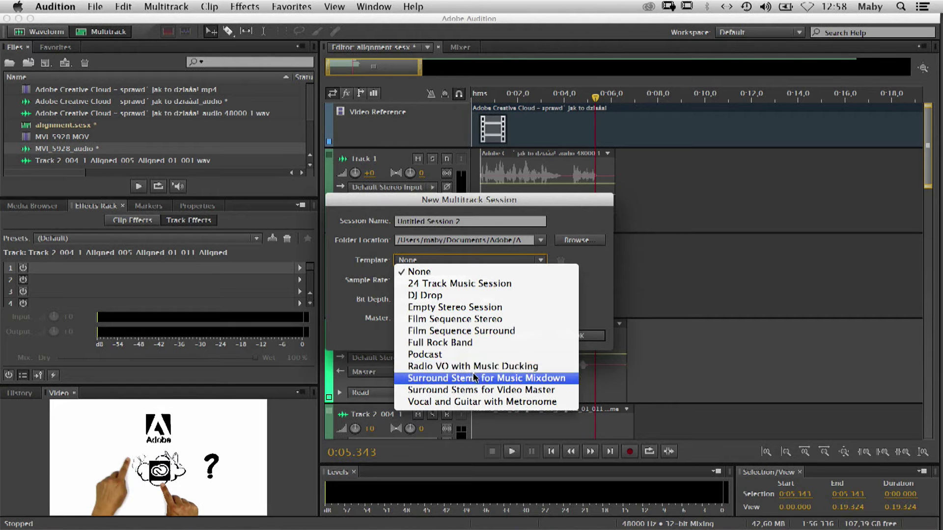
{"action": "left_click", "coordinate": [515, 368]}
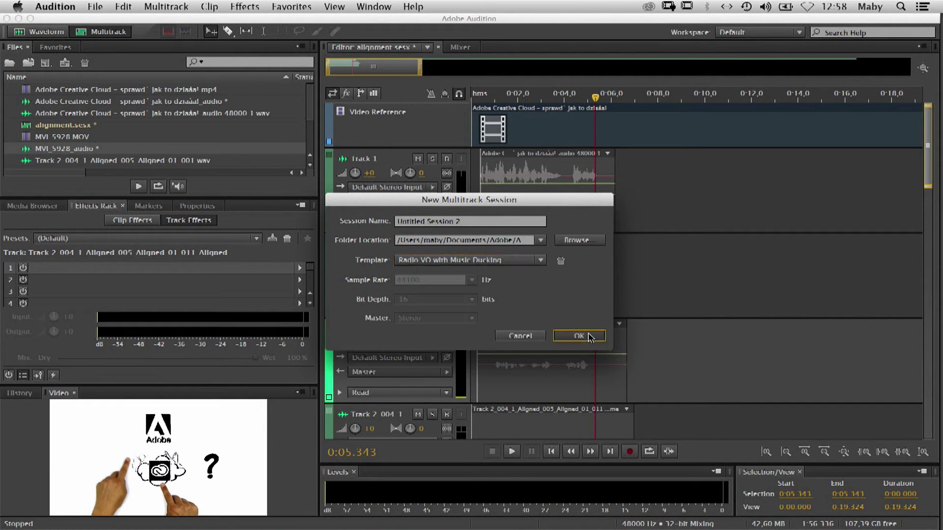
{"action": "left_click", "coordinate": [589, 337]}
{"action": "left_click", "coordinate": [596, 293]}
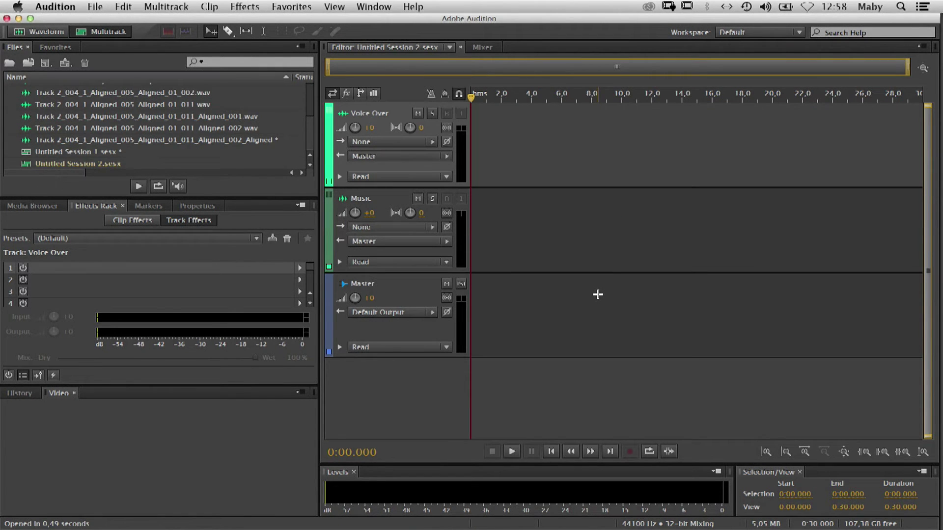
Step: Place MVI_5928_audio at the start of the Voice Over track, accepting a copy conformed to the session's sample rate
{"action": "left_click_drag", "start_coordinate": [310, 130], "coordinate": [319, 79]}
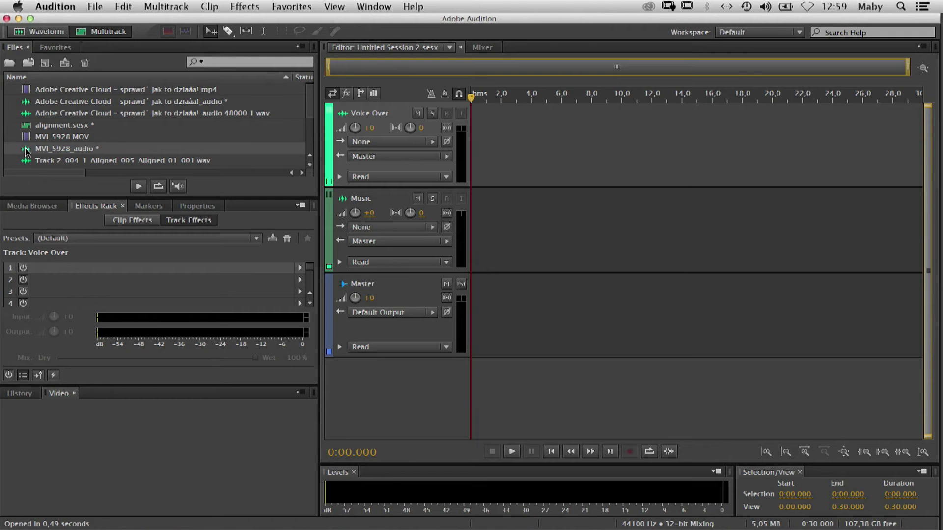
{"action": "mouse_move", "coordinate": [312, 117]}
{"action": "left_mouse_down"}
{"action": "mouse_move", "coordinate": [314, 154]}
{"action": "mouse_move", "coordinate": [311, 110]}
{"action": "left_mouse_up"}
{"action": "left_click", "coordinate": [27, 139]}
{"action": "left_click_drag", "start_coordinate": [26, 149], "coordinate": [463, 152]}
{"action": "left_click", "coordinate": [588, 308]}
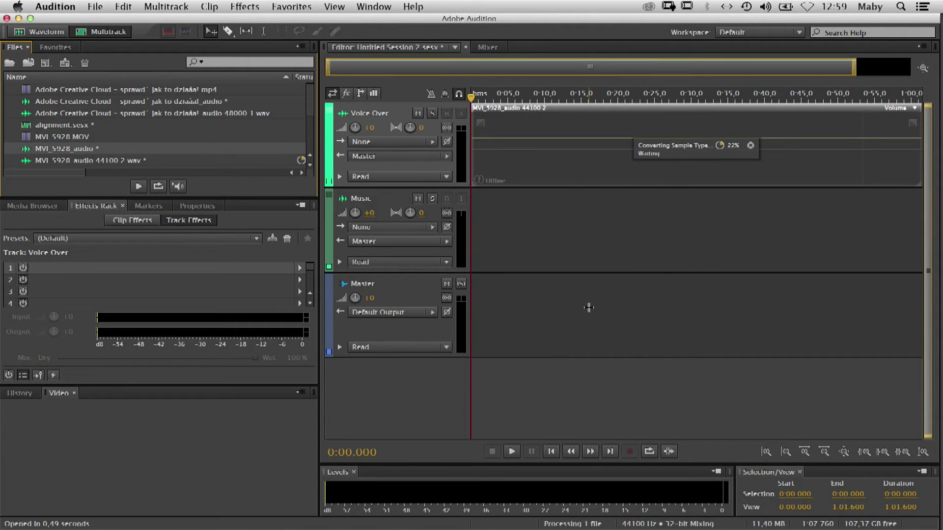
{"action": "mouse_move", "coordinate": [474, 98]}
{"action": "left_mouse_down"}
{"action": "mouse_move", "coordinate": [516, 98]}
{"action": "mouse_move", "coordinate": [471, 98]}
{"action": "left_mouse_up"}
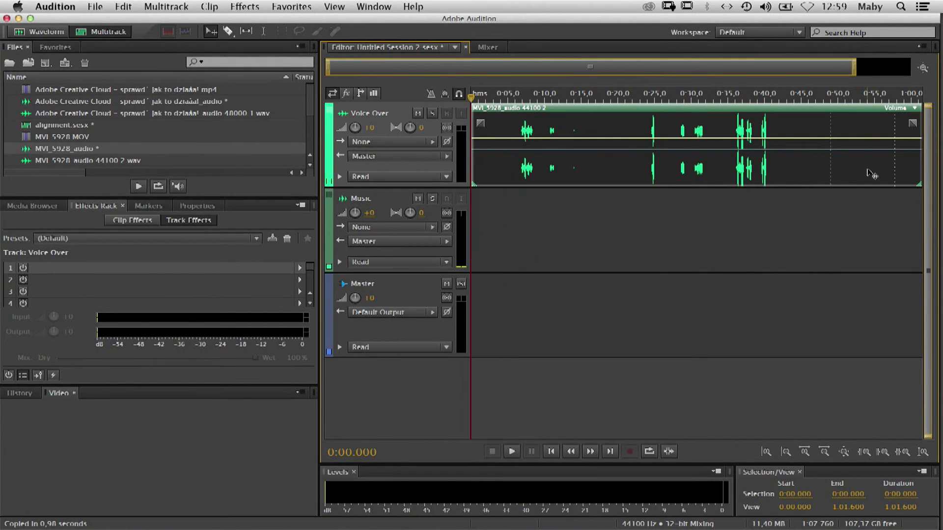
Step: Switch to Finder and import Adobe_NowaWersja.mov from the Copied_np7 folder into Audition's file list
{"action": "left_click", "coordinate": [922, 54]}
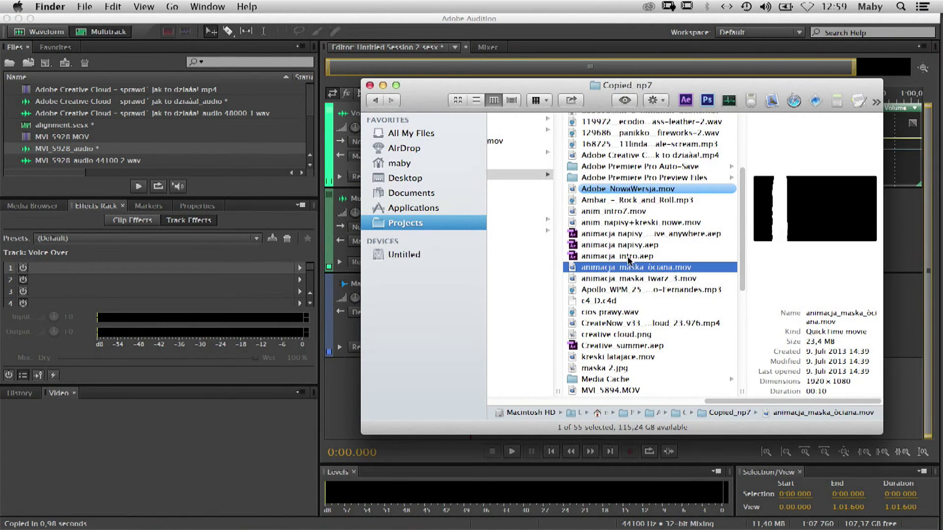
{"action": "left_click", "coordinate": [645, 191]}
{"action": "left_click_drag", "start_coordinate": [573, 191], "coordinate": [163, 138]}
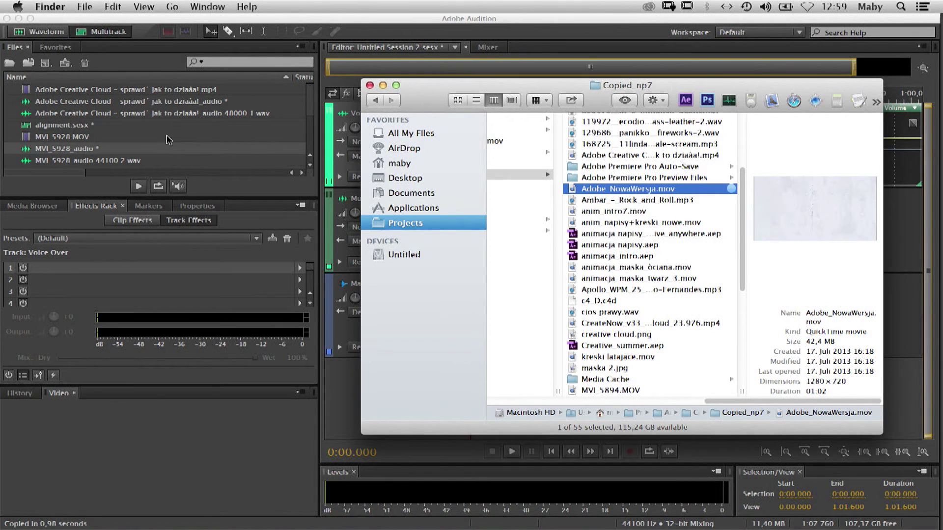
Step: Place Adobe_NowaWersja_audio at the start of the Music track, accepting a copy conformed to the session's sample rate
{"action": "left_click", "coordinate": [27, 141]}
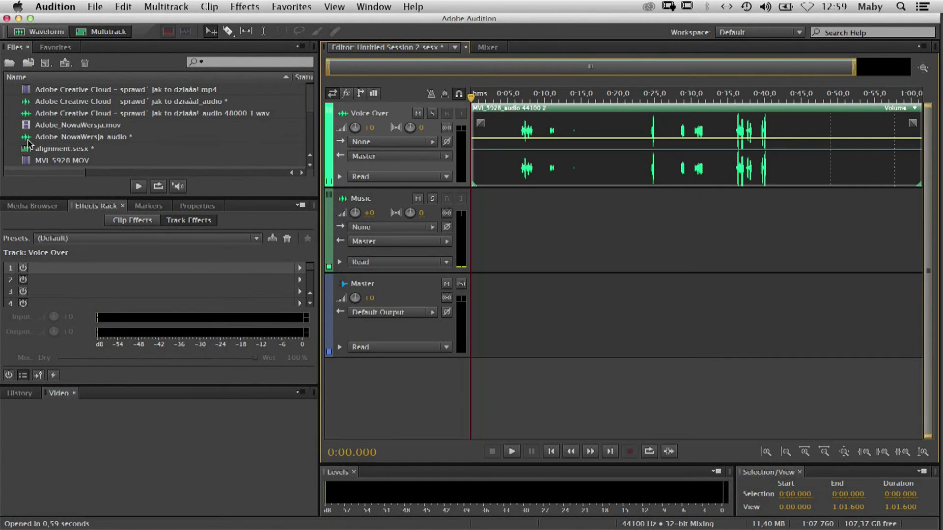
{"action": "left_click_drag", "start_coordinate": [27, 142], "coordinate": [466, 243]}
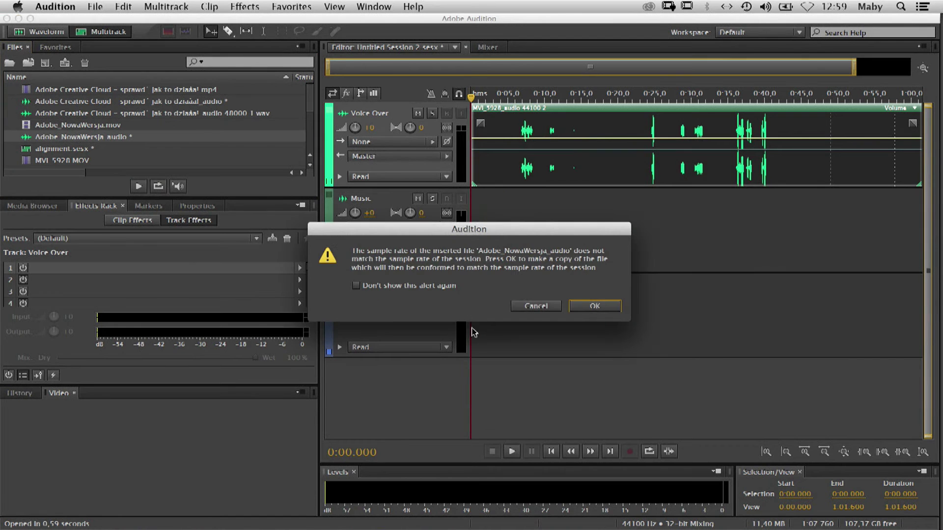
{"action": "left_click", "coordinate": [595, 306]}
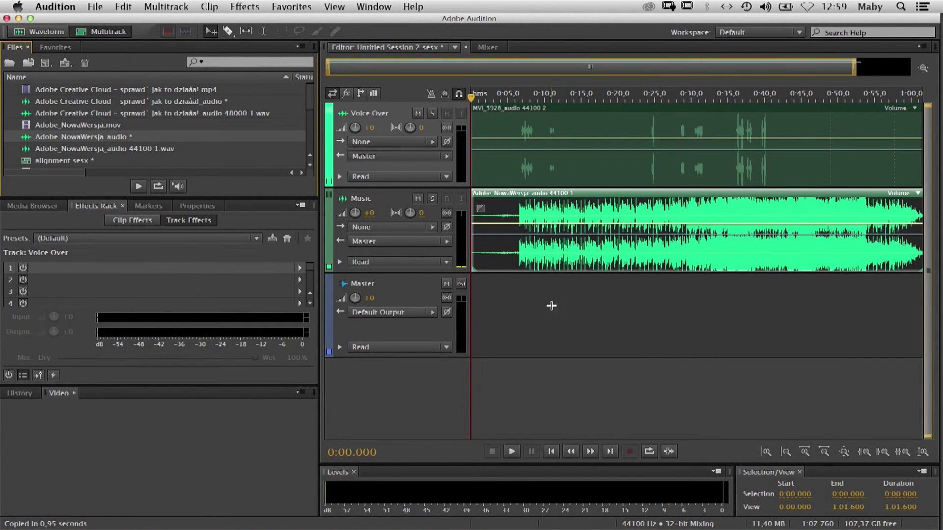
Step: Play the voice-over and music together from about 0:05.334 at a lowered system volume, and return the playhead to about 0:05.665
{"action": "left_click_drag", "start_coordinate": [479, 102], "coordinate": [511, 107]}
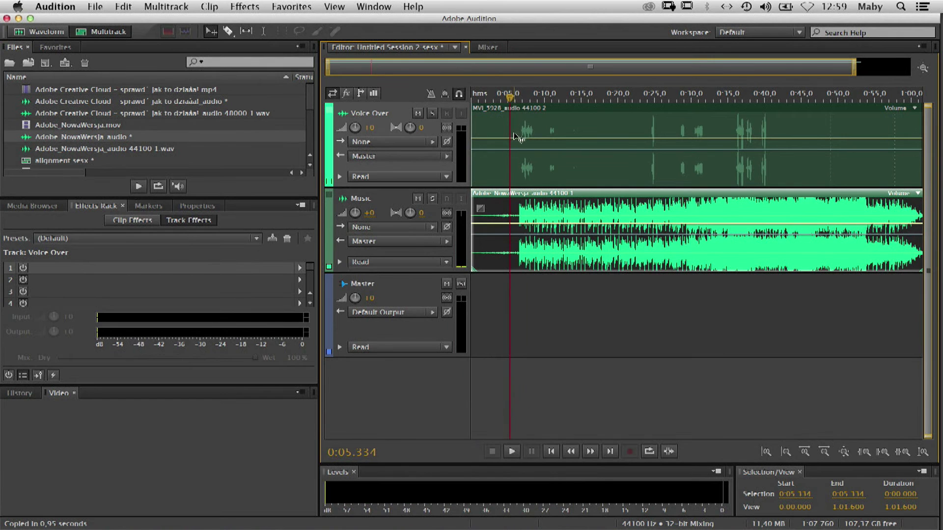
{"action": "key", "text": "XF86AudioRaiseVolume"}
{"action": "key", "text": "XF86AudioLowerVolume"}
{"action": "key", "text": "XF86AudioLowerVolume"}
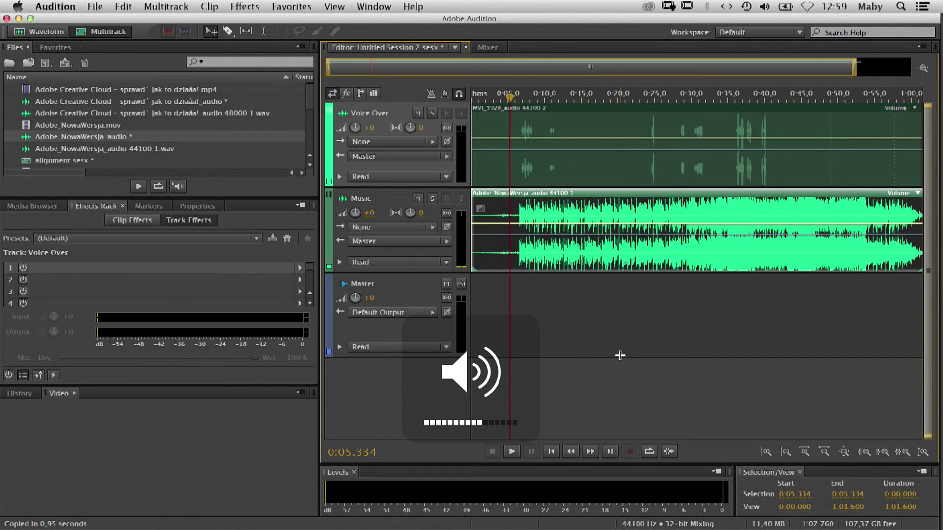
{"action": "key", "text": "space"}
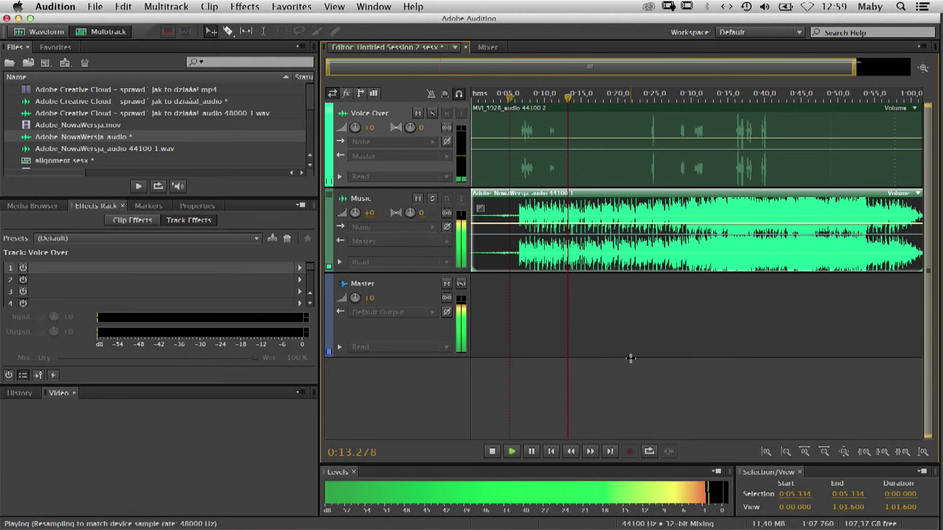
{"action": "key", "text": "space"}
{"action": "left_click_drag", "start_coordinate": [575, 100], "coordinate": [512, 99]}
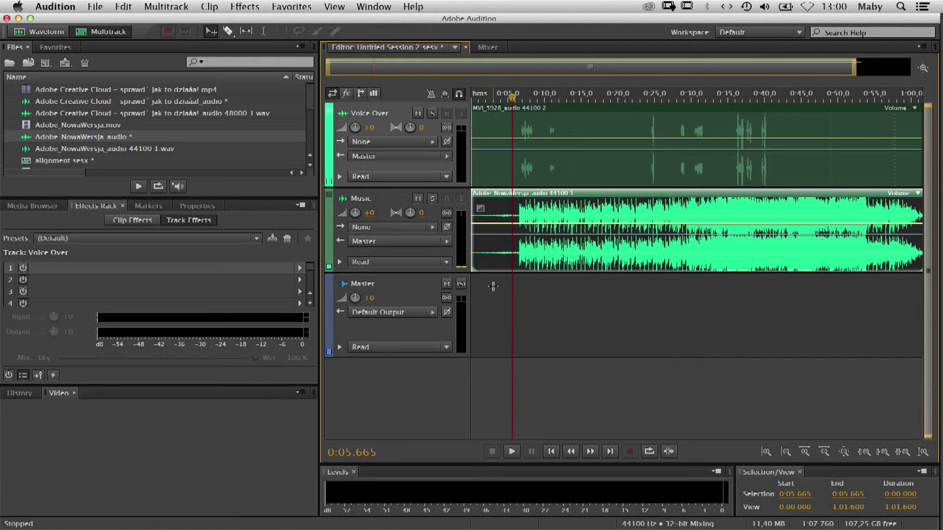
Step: In the Music track's Dynamics Processing effect, lower the curve's threshold point to -40 dB and flatten the segment above it
{"action": "left_click", "coordinate": [488, 47]}
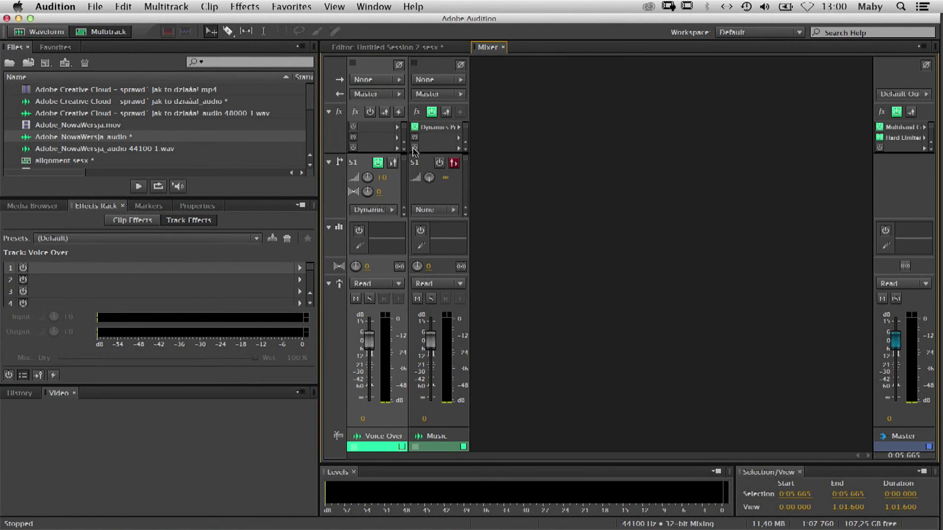
{"action": "double_click", "coordinate": [433, 128]}
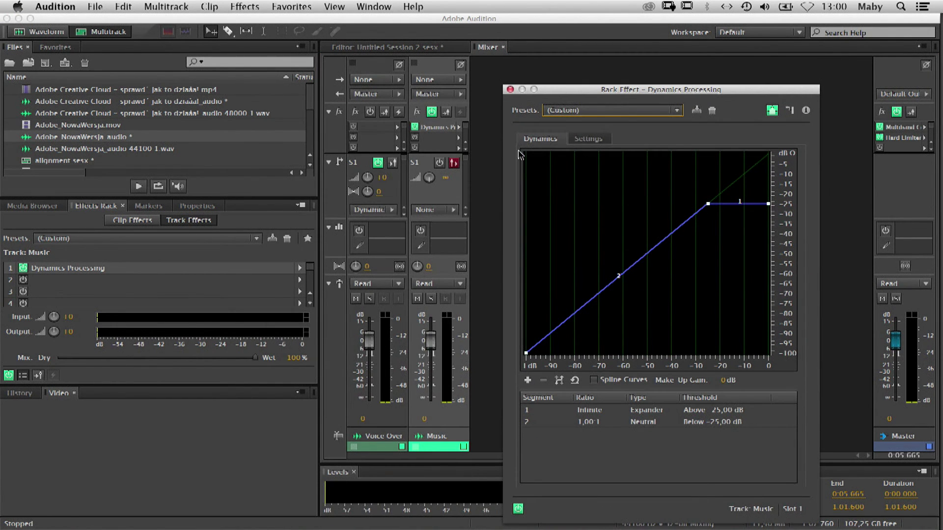
{"action": "left_click_drag", "start_coordinate": [707, 204], "coordinate": [672, 234]}
{"action": "left_click_drag", "start_coordinate": [768, 203], "coordinate": [769, 232]}
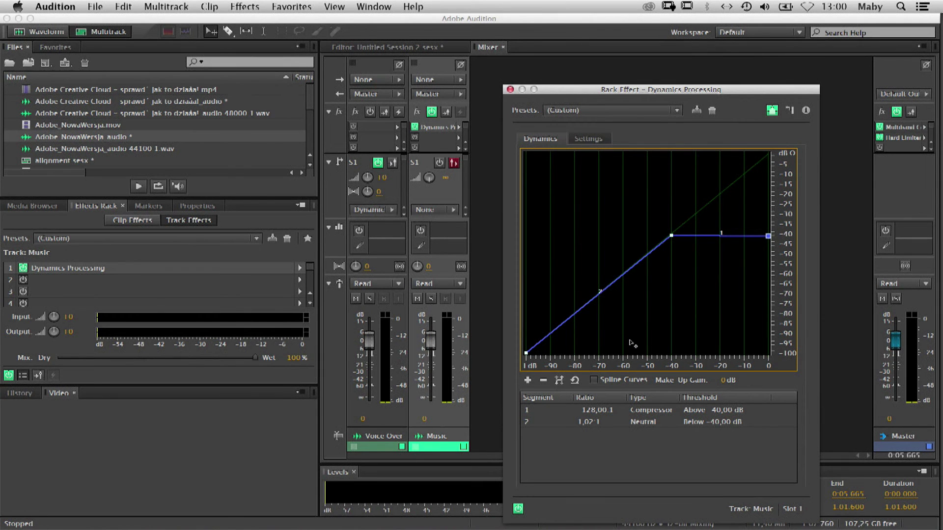
Step: Show the session timeline beside the Dynamics Processing window and play the voice-over and music mix from about 0:05.728
{"action": "left_click", "coordinate": [428, 50]}
{"action": "left_click_drag", "start_coordinate": [781, 89], "coordinate": [387, 91]}
{"action": "left_click", "coordinate": [512, 100]}
{"action": "key", "text": "space"}
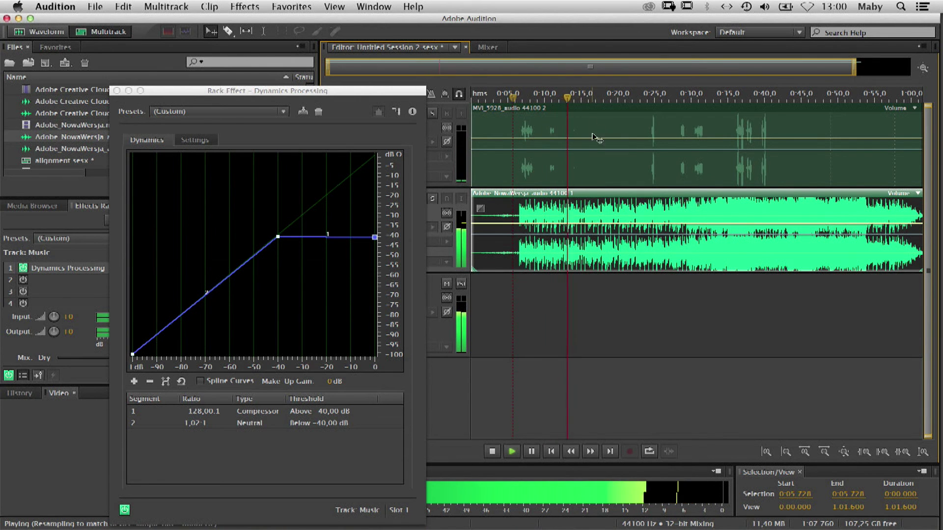
{"action": "key", "text": "space"}
Step: Play the mix from about 0:35.336, stop it, and move the Dynamics Processing window clear of the track controls
{"action": "left_click_drag", "start_coordinate": [565, 98], "coordinate": [732, 115]}
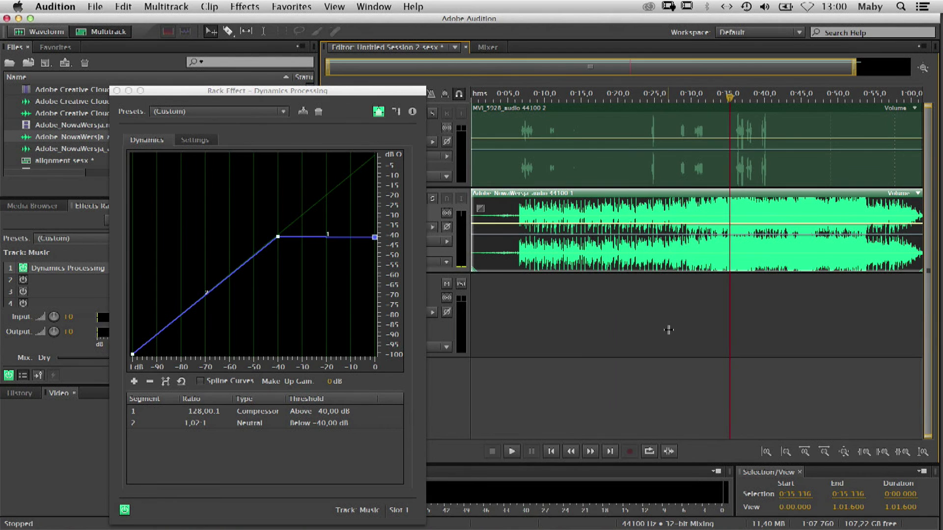
{"action": "key", "text": "space"}
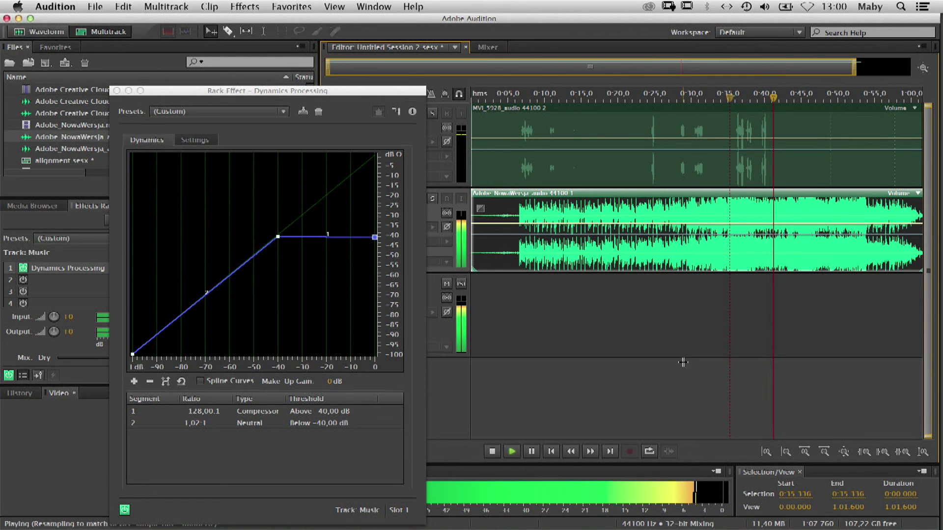
{"action": "key", "text": "space"}
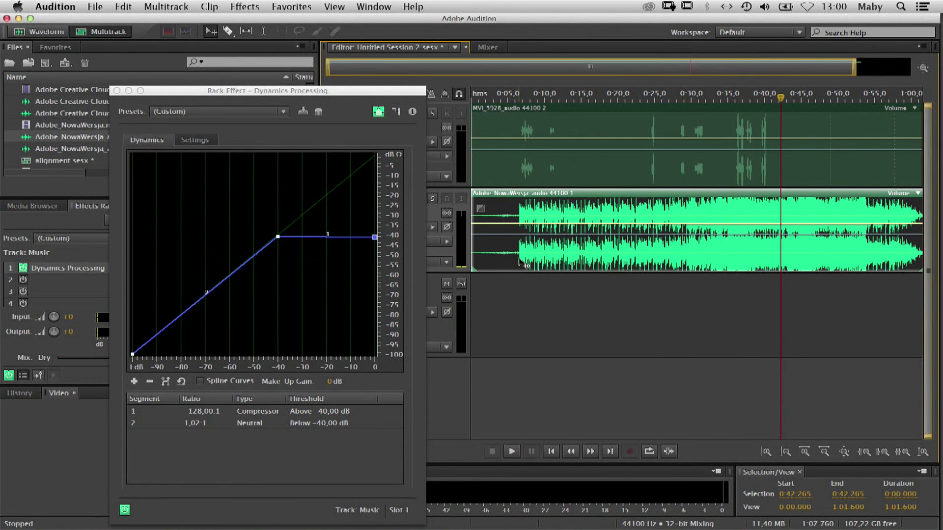
{"action": "left_click_drag", "start_coordinate": [393, 92], "coordinate": [872, 87]}
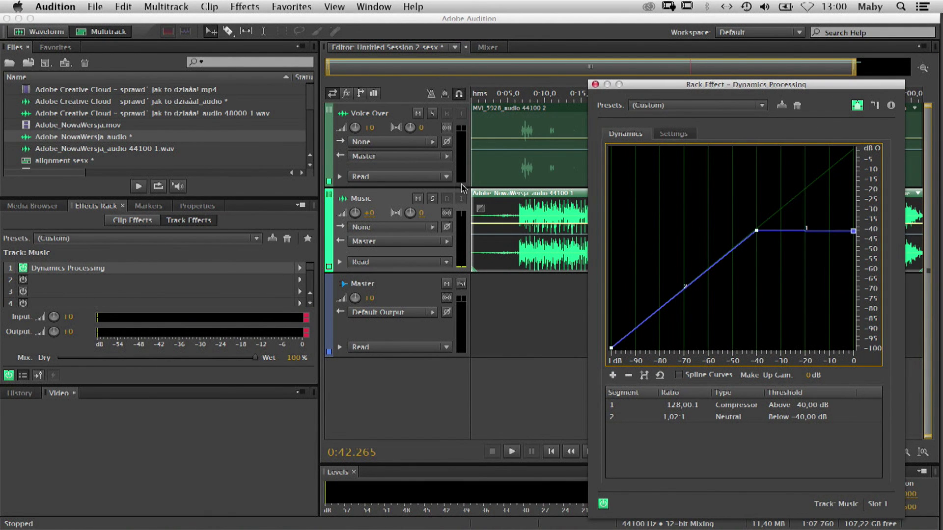
{"action": "left_click_drag", "start_coordinate": [644, 88], "coordinate": [641, 85]}
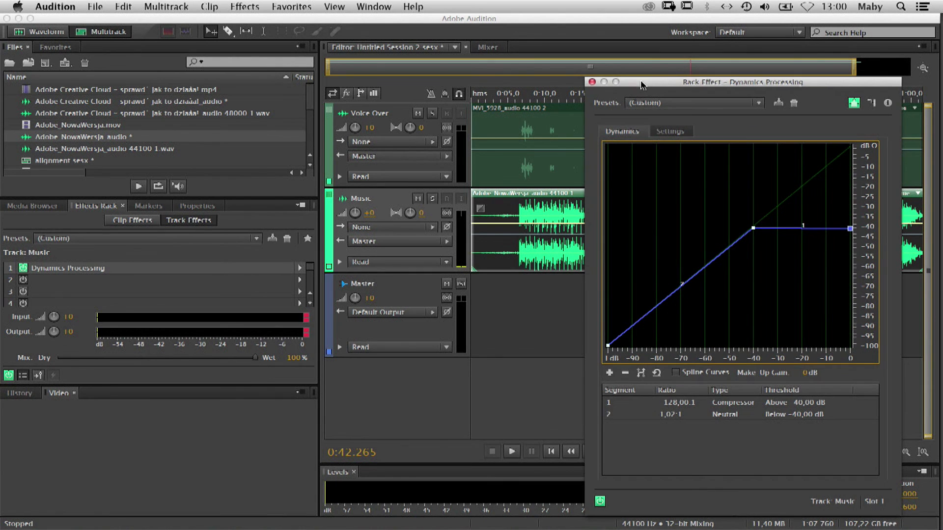